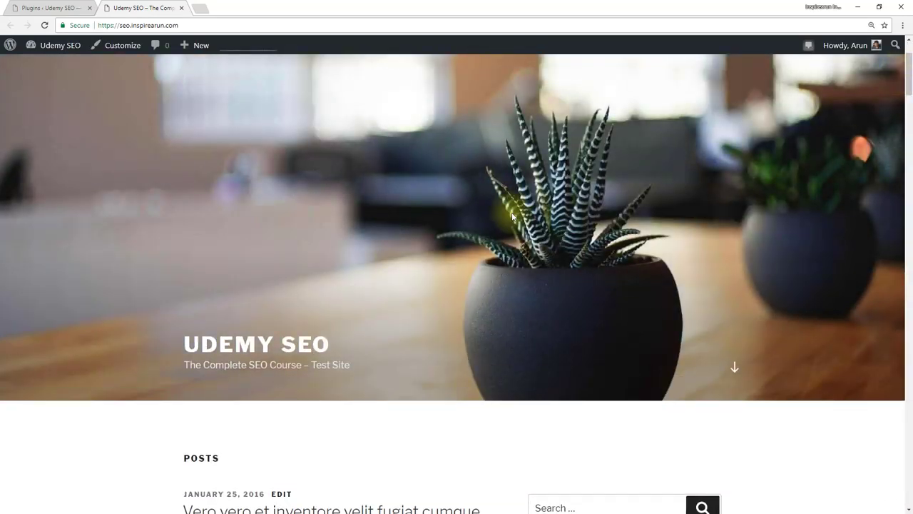
Look through the home page's posts to see which images lie below the first visible screen.
{"action": "scroll", "coordinate": [512, 217], "scroll_direction": "down", "scroll_amount": 7}
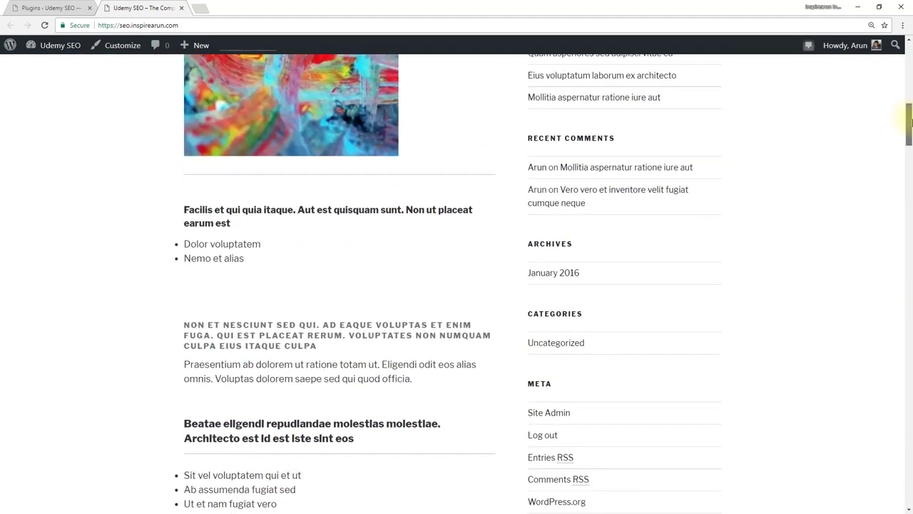
{"action": "left_click_drag", "start_coordinate": [910, 122], "coordinate": [909, 165]}
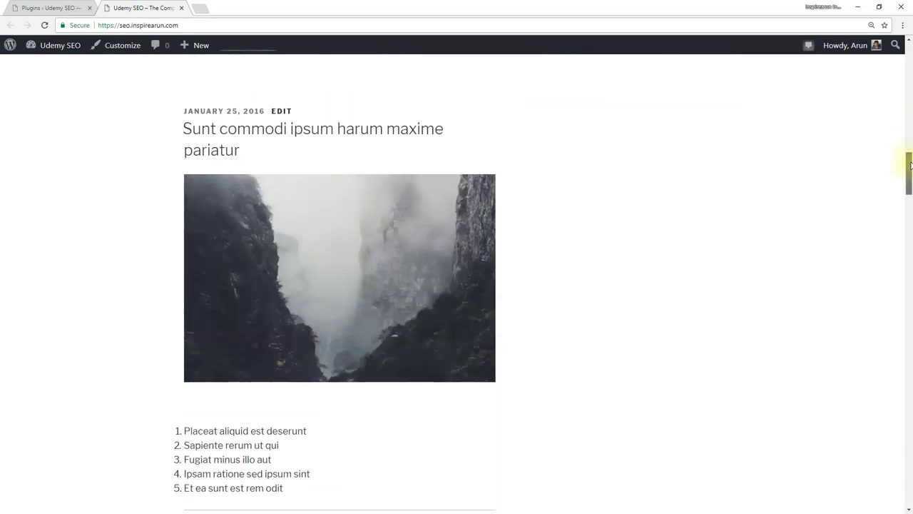
{"action": "left_click_drag", "start_coordinate": [910, 165], "coordinate": [908, 135]}
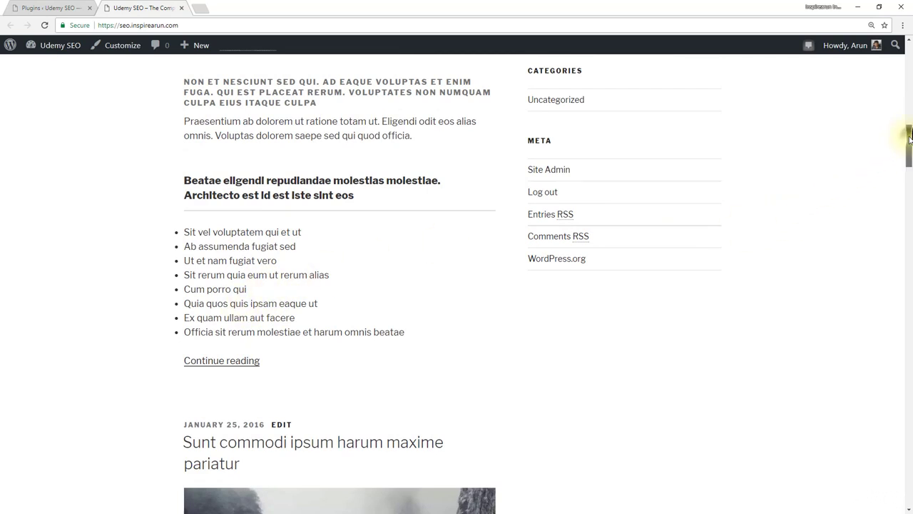
{"action": "left_click_drag", "start_coordinate": [909, 139], "coordinate": [909, 160]}
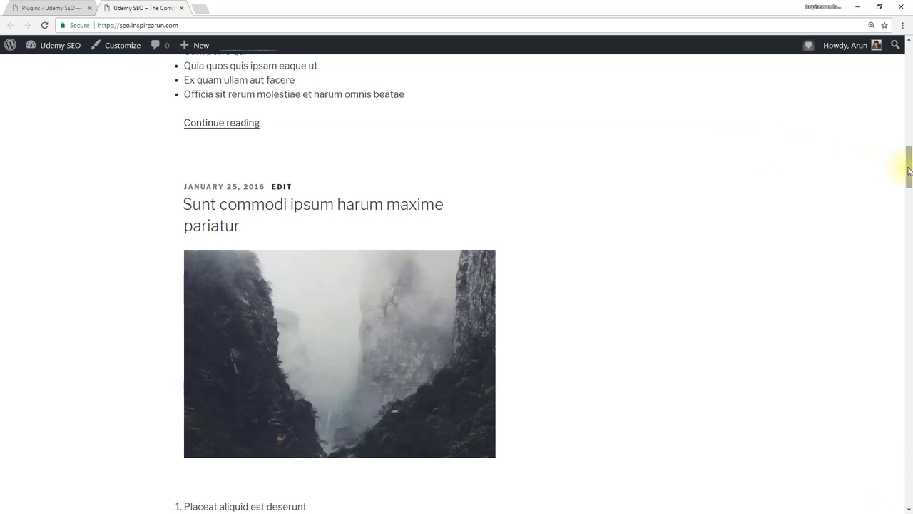
{"action": "scroll", "coordinate": [909, 158], "scroll_direction": "up", "scroll_amount": 2}
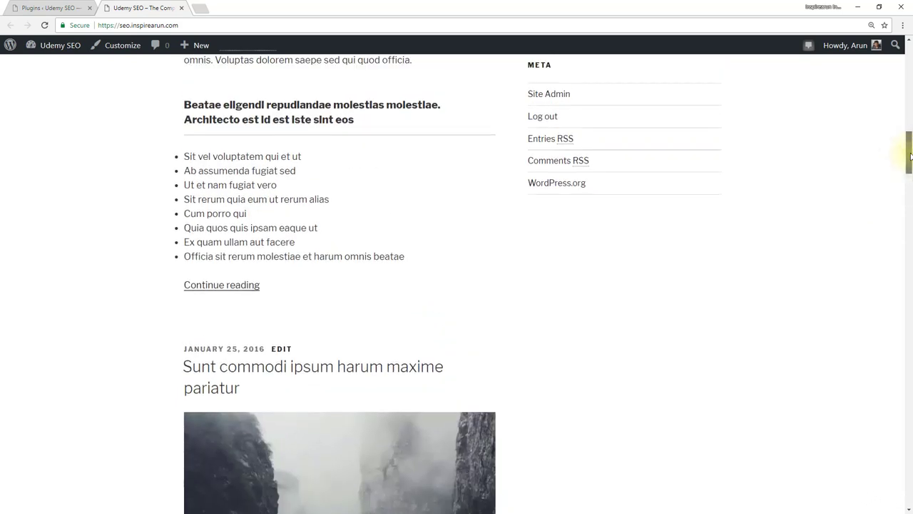
{"action": "left_click_drag", "start_coordinate": [909, 157], "coordinate": [910, 65]}
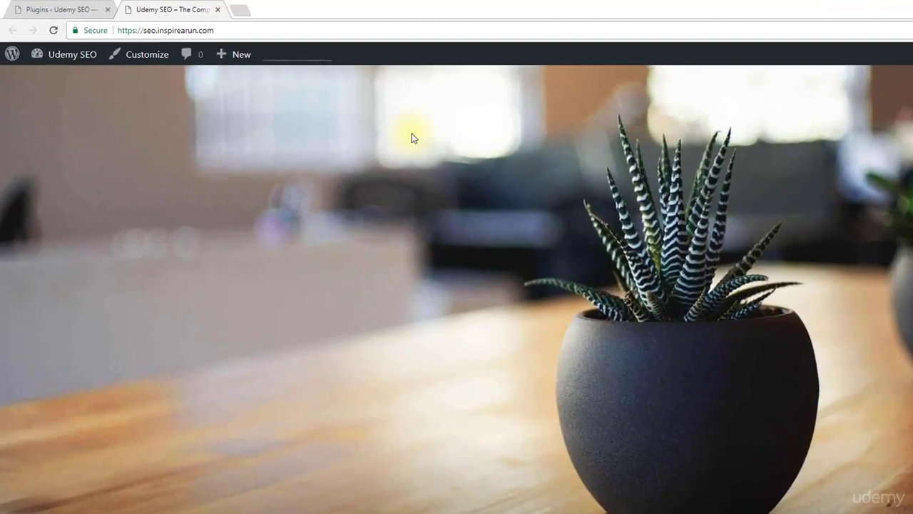
Go to the site's add-plugins page and search the plugin directory for "lazy load".
{"action": "left_click", "coordinate": [50, 8]}
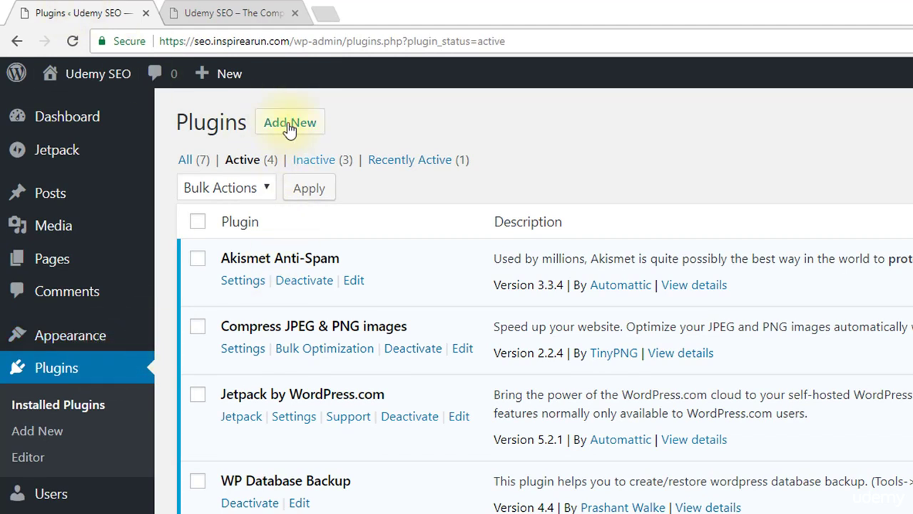
{"action": "left_click", "coordinate": [286, 126]}
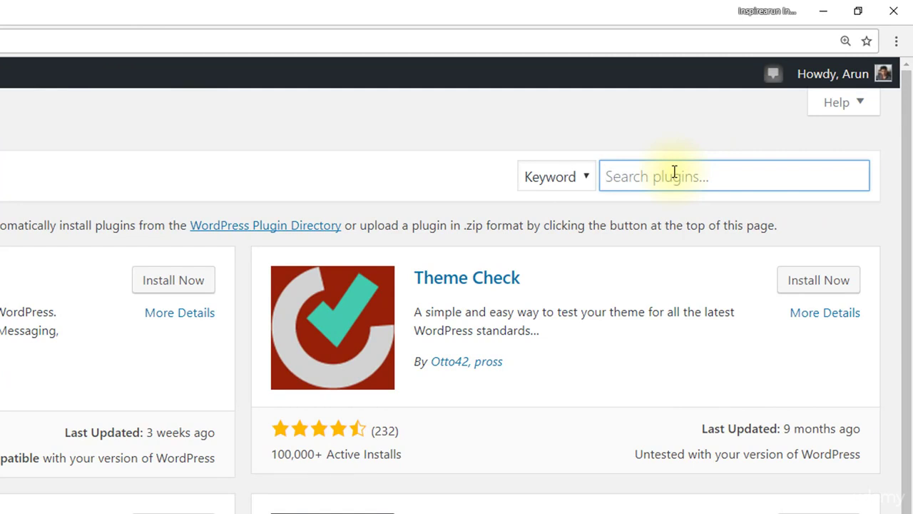
{"action": "type", "text": "lazy load"}
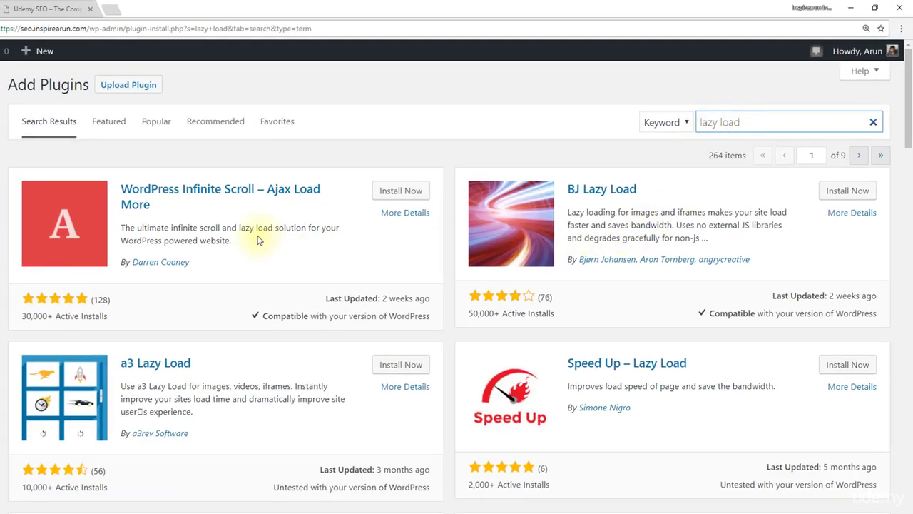
Find the a3 Lazy Load plugin among the search results and install it.
{"action": "scroll", "coordinate": [424, 427], "scroll_direction": "down", "scroll_amount": 1}
{"action": "scroll", "coordinate": [425, 426], "scroll_direction": "down", "scroll_amount": 5}
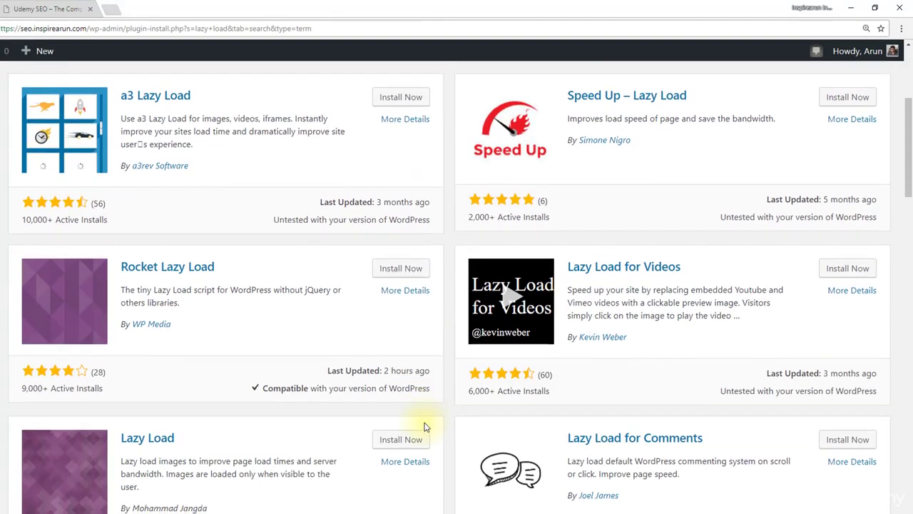
{"action": "scroll", "coordinate": [425, 426], "scroll_direction": "up", "scroll_amount": 3}
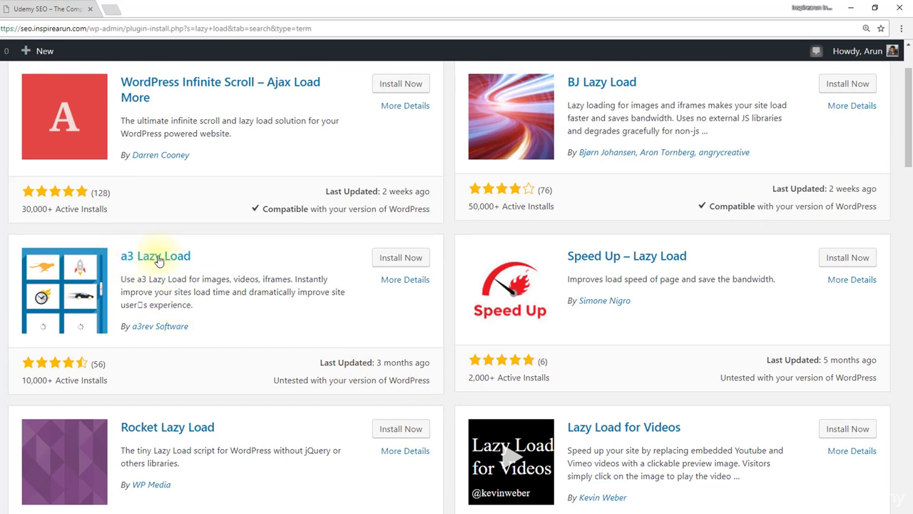
{"action": "left_click", "coordinate": [417, 264]}
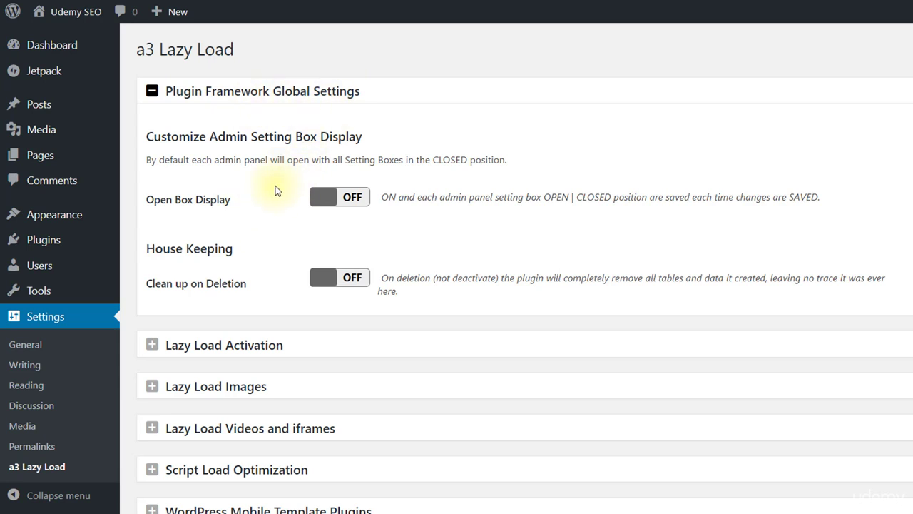
Expand the Lazy Load Activation and Lazy Load Images sections of the a3 Lazy Load settings and review their options.
{"action": "scroll", "coordinate": [243, 228], "scroll_direction": "down", "scroll_amount": 1}
{"action": "left_click", "coordinate": [152, 285]}
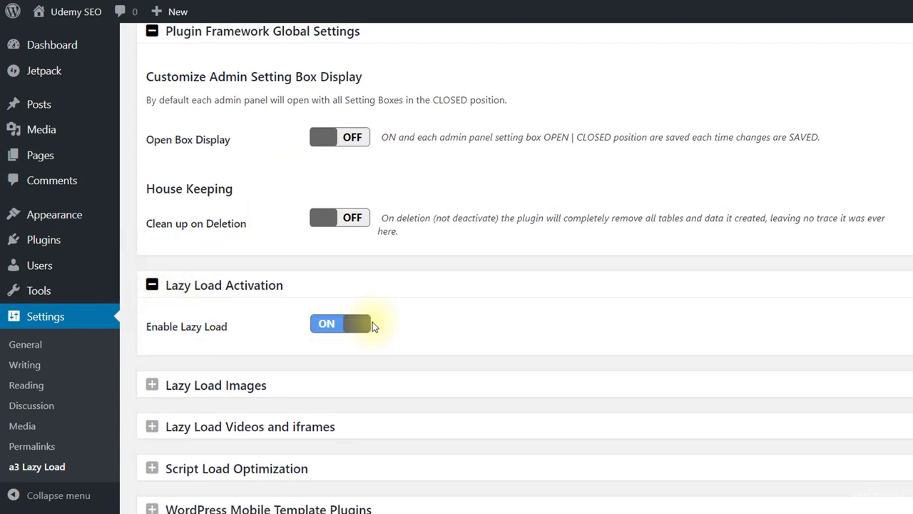
{"action": "left_click", "coordinate": [152, 384]}
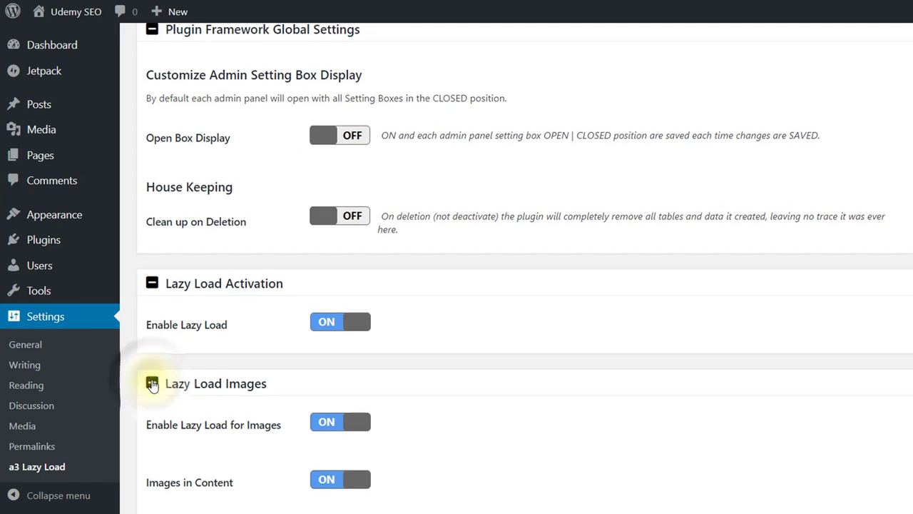
{"action": "scroll", "coordinate": [152, 378], "scroll_direction": "down", "scroll_amount": 4}
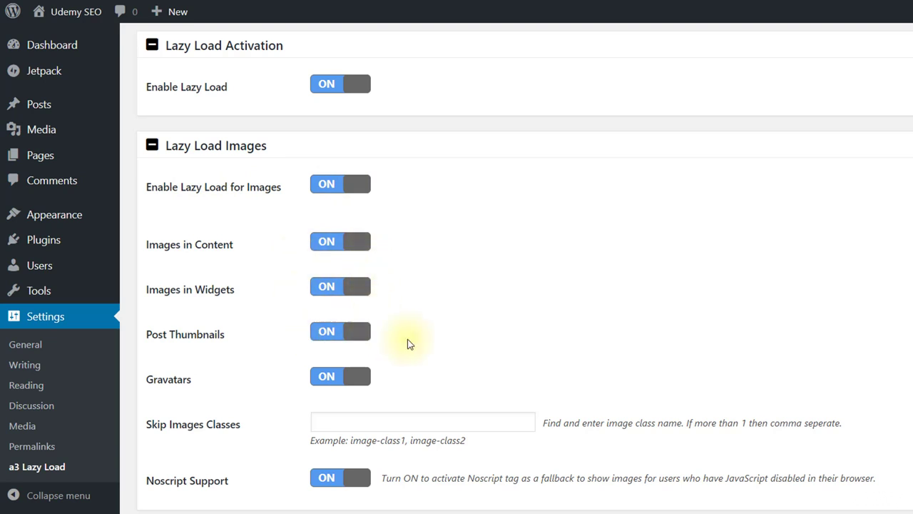
{"action": "scroll", "coordinate": [397, 384], "scroll_direction": "down", "scroll_amount": 3}
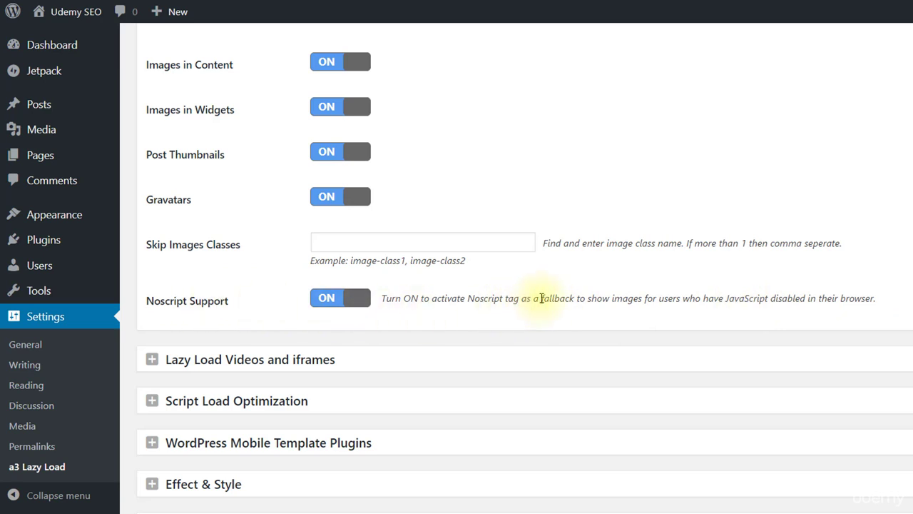
Expand the Lazy Load Videos and iframes section and review its content, widget and Noscript options.
{"action": "left_click", "coordinate": [153, 360]}
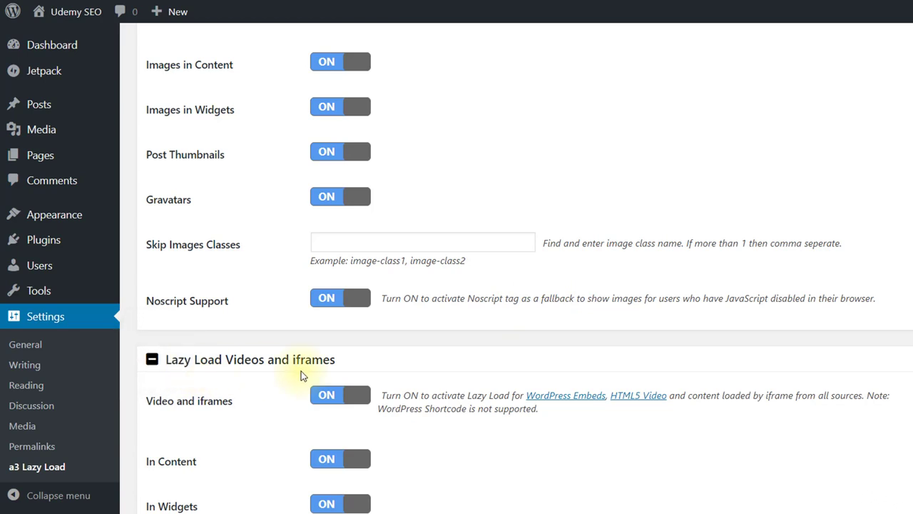
{"action": "scroll", "coordinate": [301, 371], "scroll_direction": "down", "scroll_amount": 3}
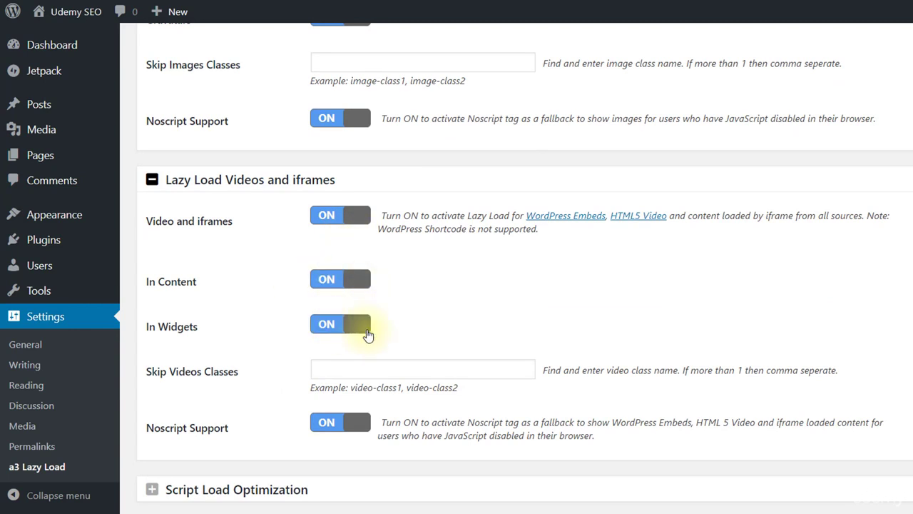
{"action": "scroll", "coordinate": [368, 333], "scroll_direction": "down", "scroll_amount": 2}
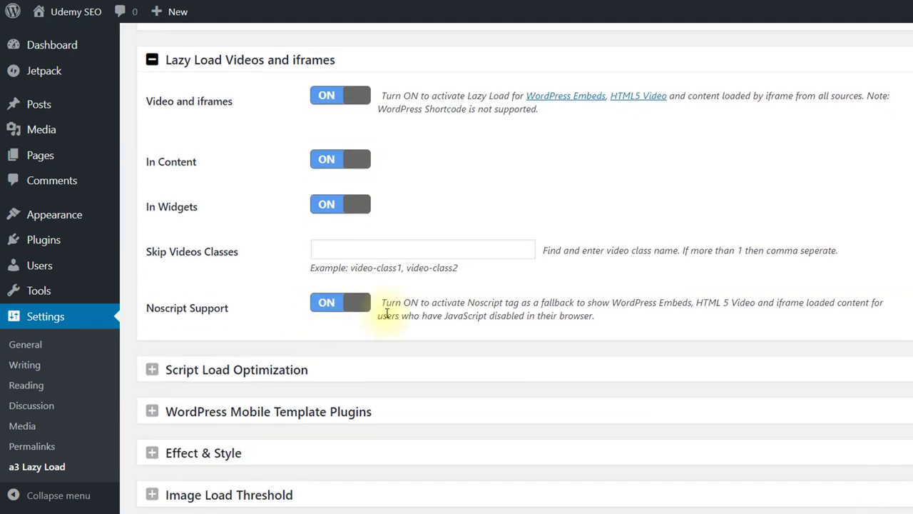
Expand the Script Load Optimization and WordPress Mobile Template Plugins sections and review their options.
{"action": "left_click", "coordinate": [151, 369]}
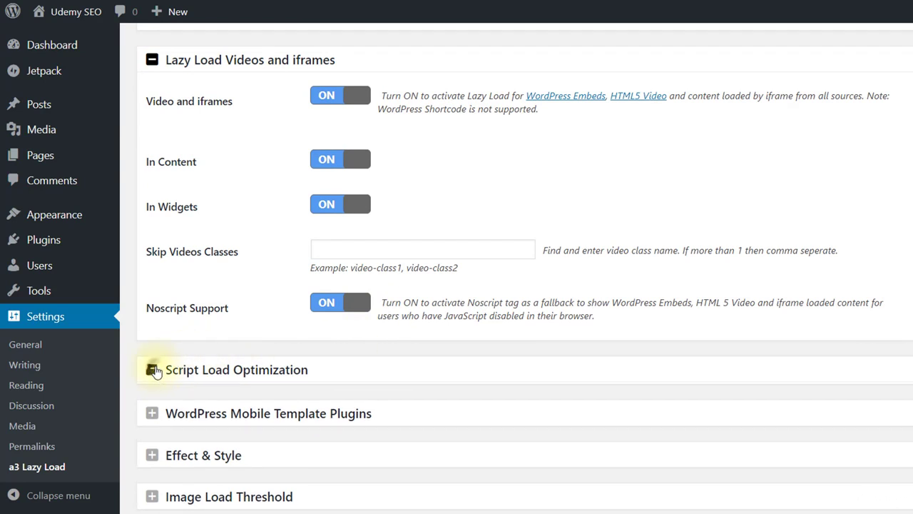
{"action": "scroll", "coordinate": [229, 325], "scroll_direction": "down", "scroll_amount": 2}
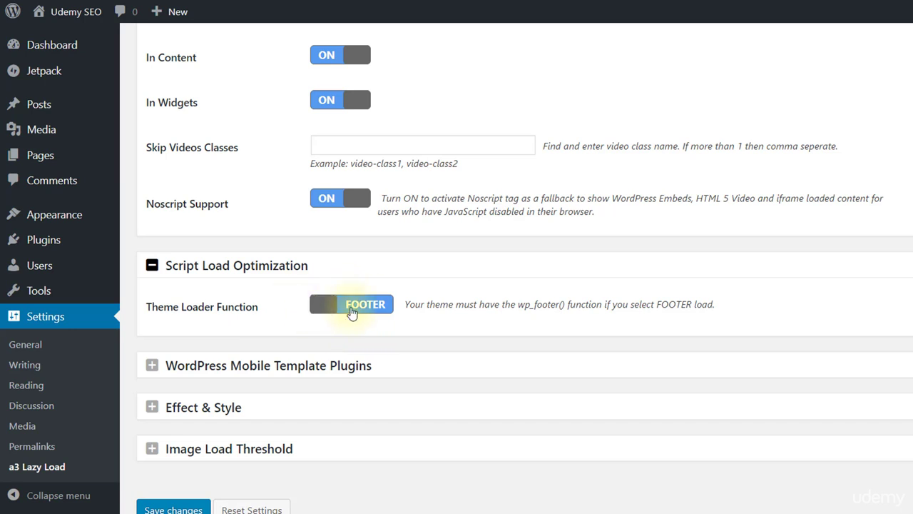
{"action": "left_click", "coordinate": [152, 365]}
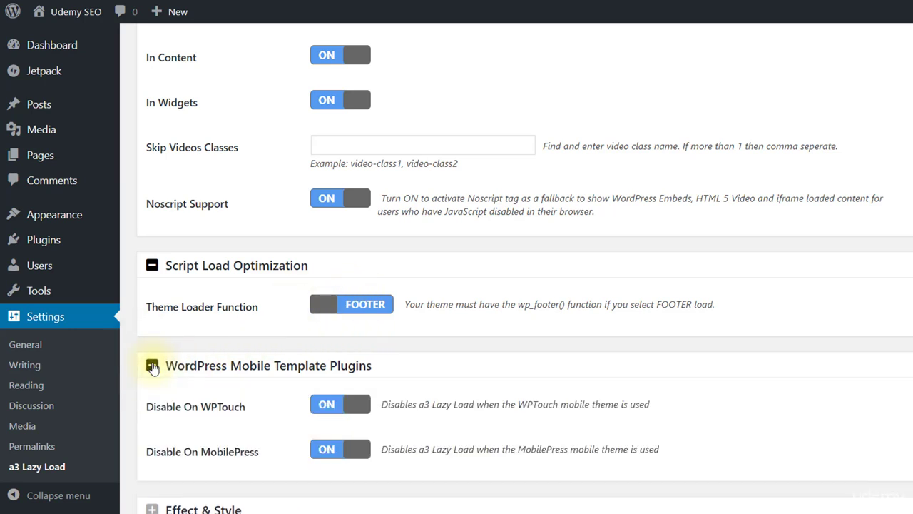
{"action": "scroll", "coordinate": [246, 403], "scroll_direction": "down", "scroll_amount": 1}
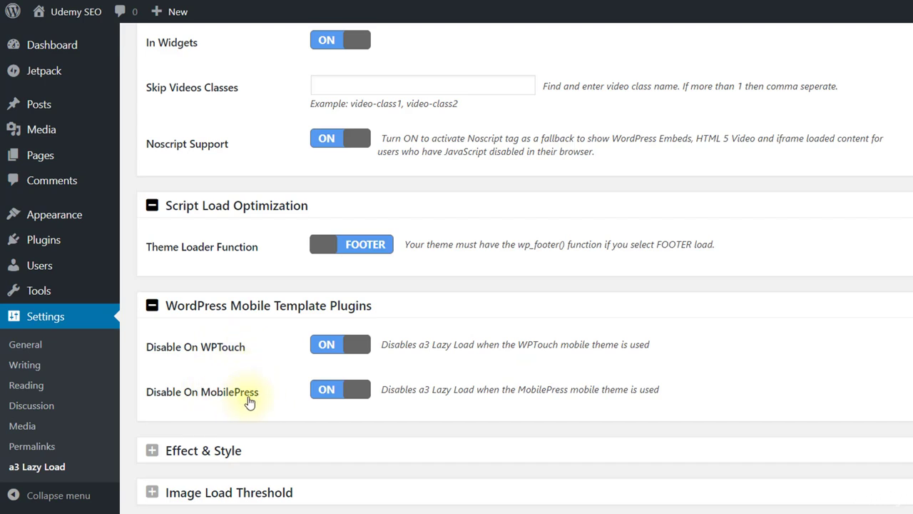
Expand the Effect & Style section and set the Loading Effect to Fade In.
{"action": "left_click", "coordinate": [175, 450]}
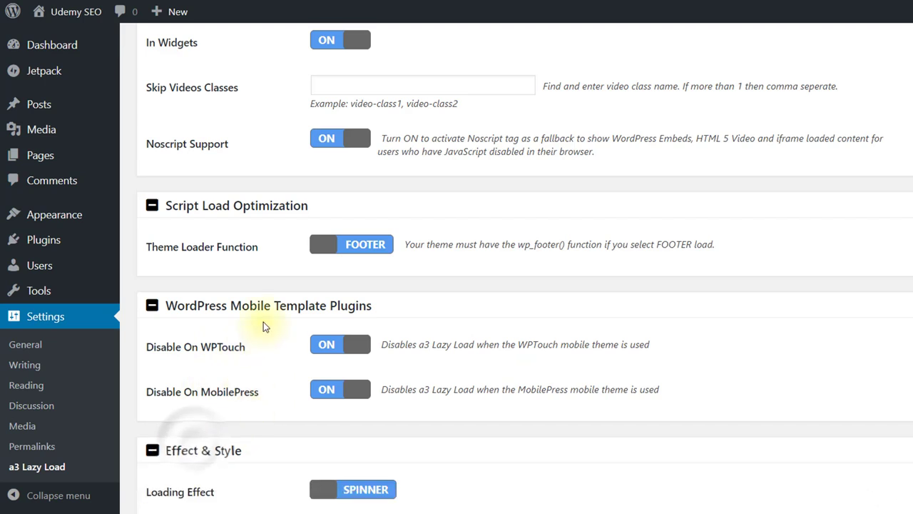
{"action": "scroll", "coordinate": [263, 322], "scroll_direction": "down", "scroll_amount": 2}
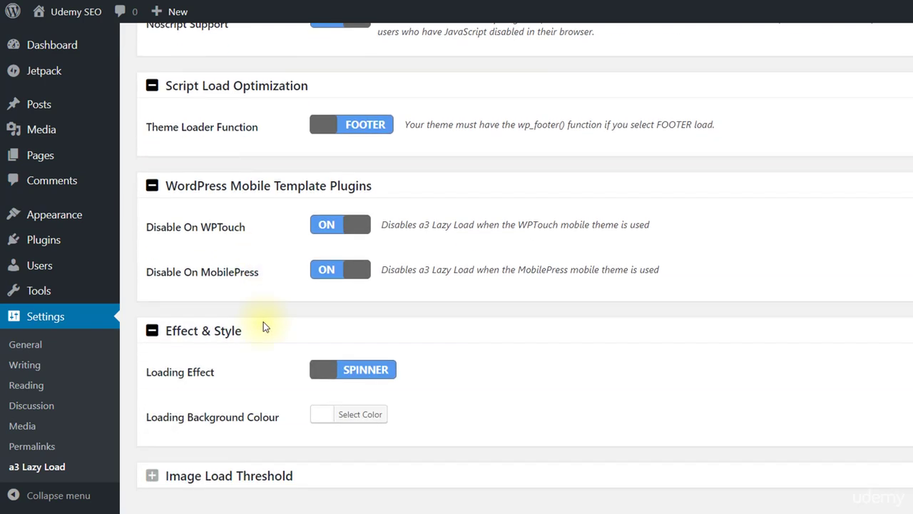
{"action": "left_click", "coordinate": [355, 380]}
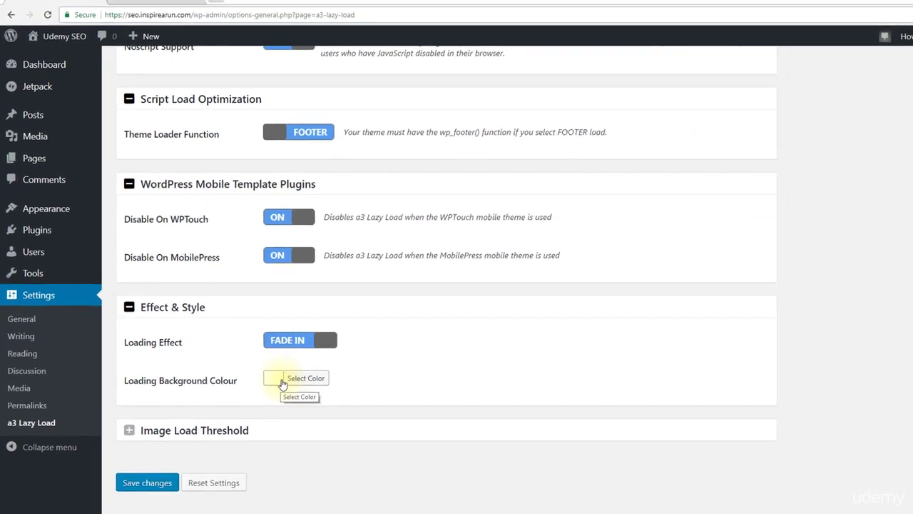
Open the Loading Background Colour picker and compare its colour with the page background on the live site.
{"action": "left_click", "coordinate": [282, 383]}
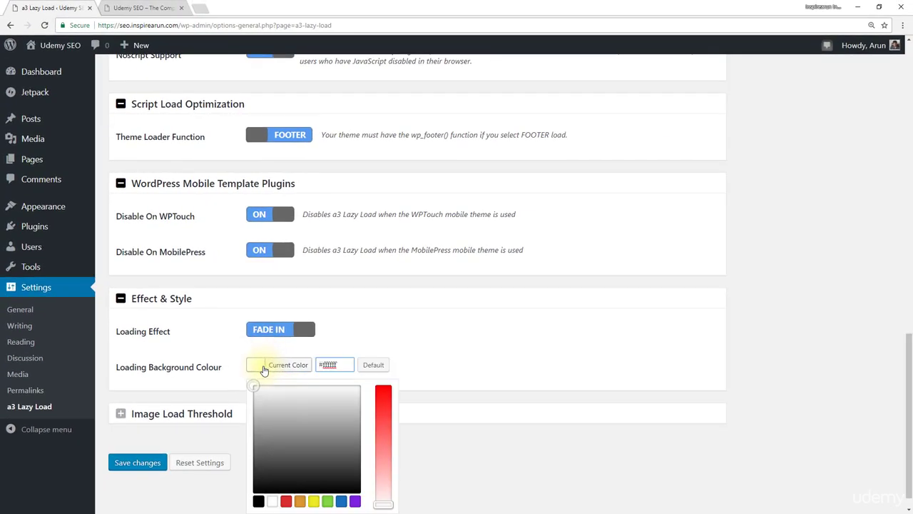
{"action": "left_click", "coordinate": [132, 8]}
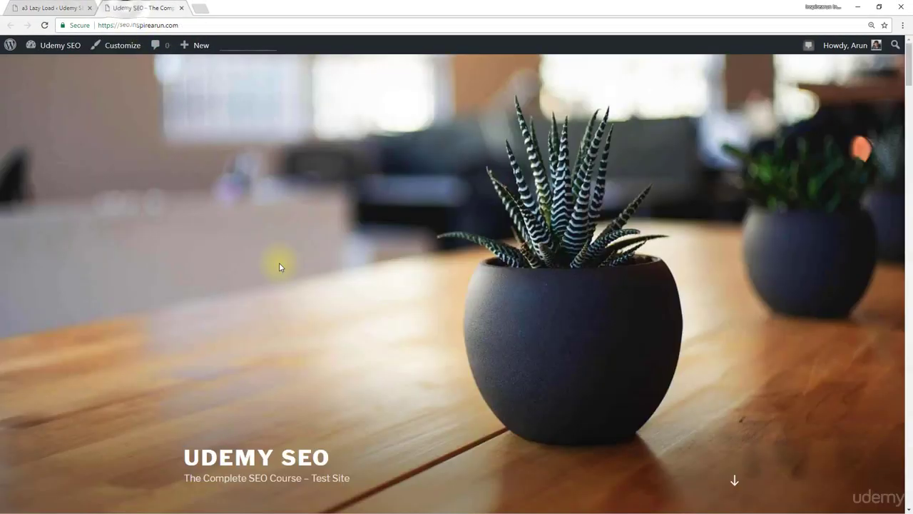
{"action": "scroll", "coordinate": [279, 261], "scroll_direction": "down", "scroll_amount": 4}
{"action": "scroll", "coordinate": [280, 267], "scroll_direction": "down", "scroll_amount": 3}
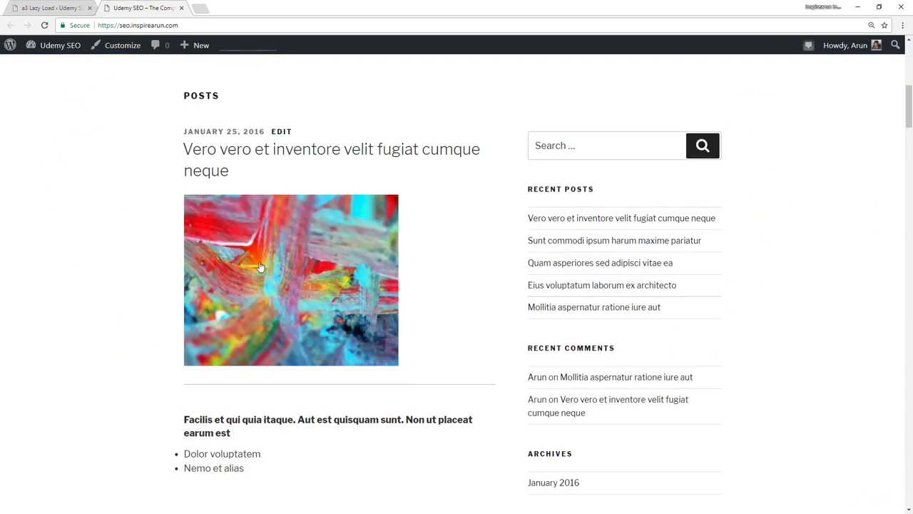
{"action": "left_click", "coordinate": [57, 7]}
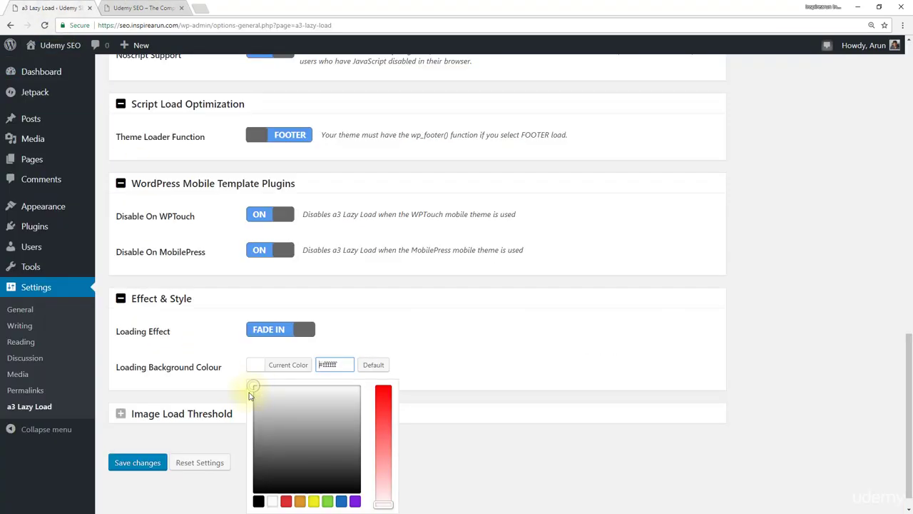
{"action": "left_click", "coordinate": [129, 14]}
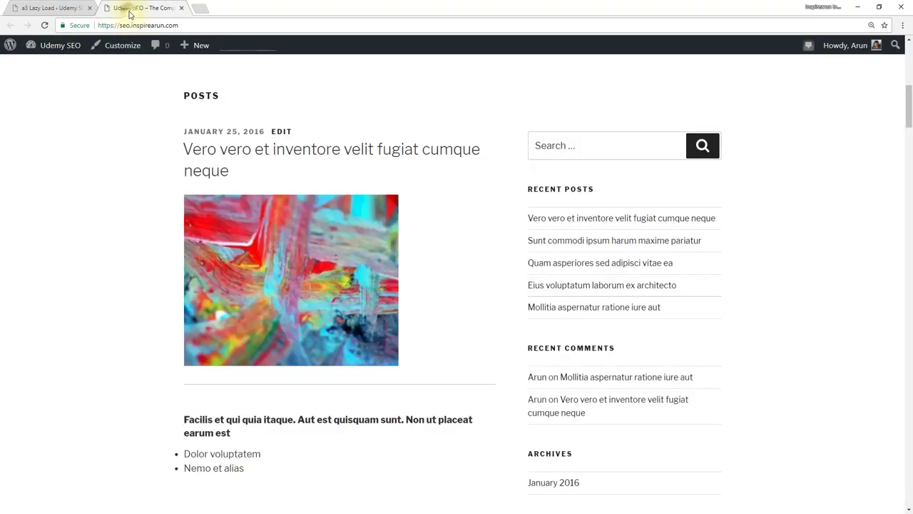
{"action": "scroll", "coordinate": [103, 273], "scroll_direction": "down", "scroll_amount": 2}
{"action": "scroll", "coordinate": [103, 273], "scroll_direction": "down", "scroll_amount": 2}
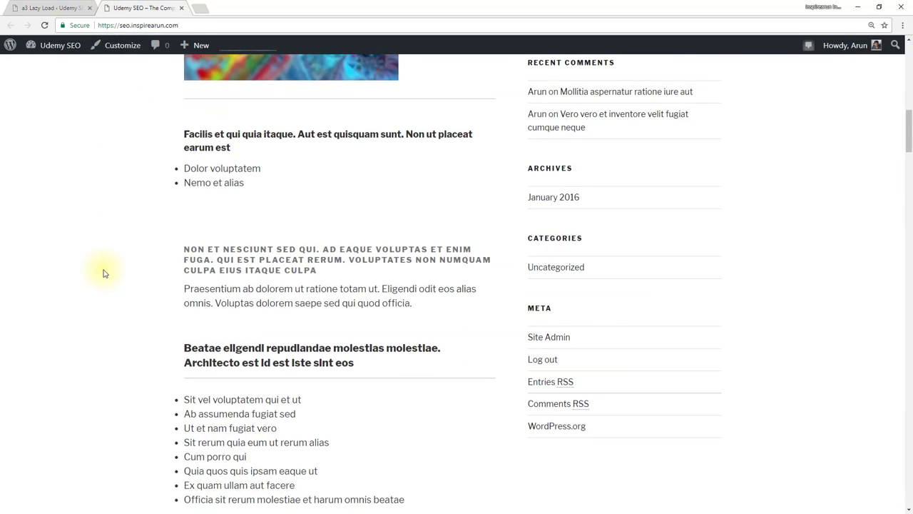
Return to the plugin settings, close the colour picker and expand the Image Load Threshold section.
{"action": "left_click", "coordinate": [50, 8]}
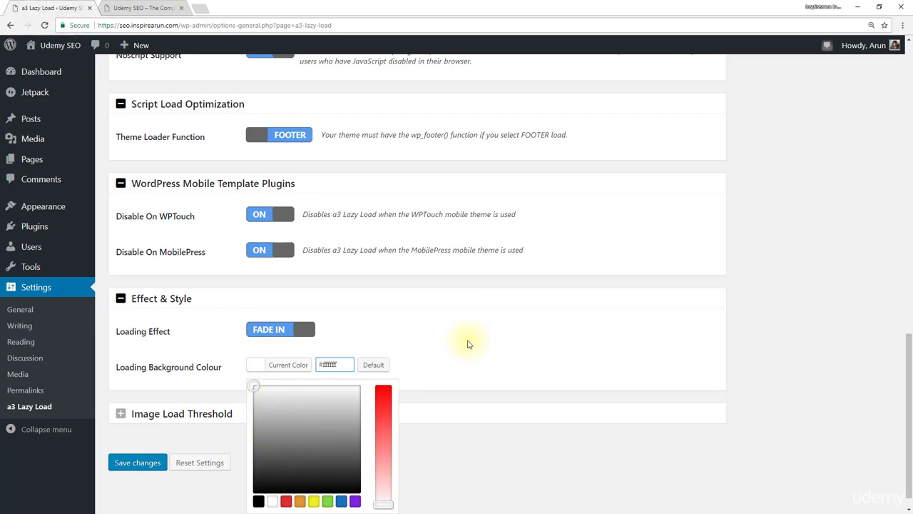
{"action": "left_click", "coordinate": [469, 345]}
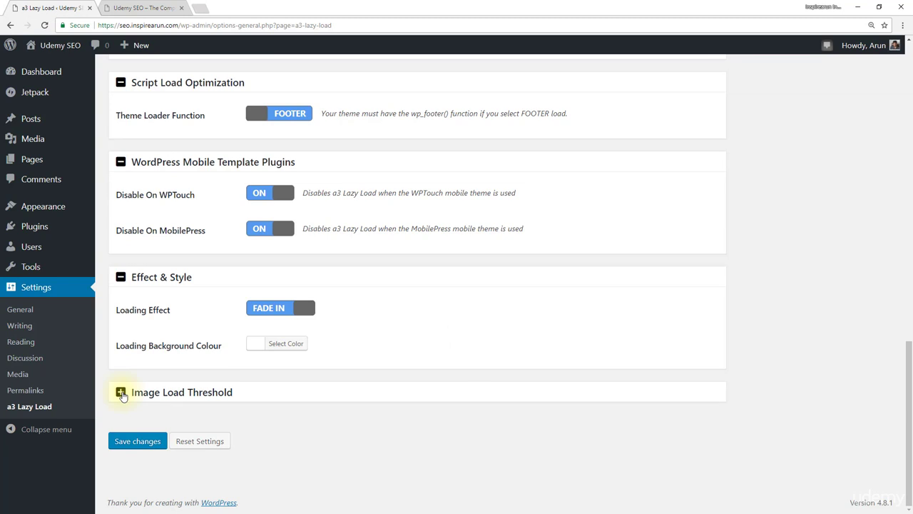
{"action": "left_click", "coordinate": [122, 393]}
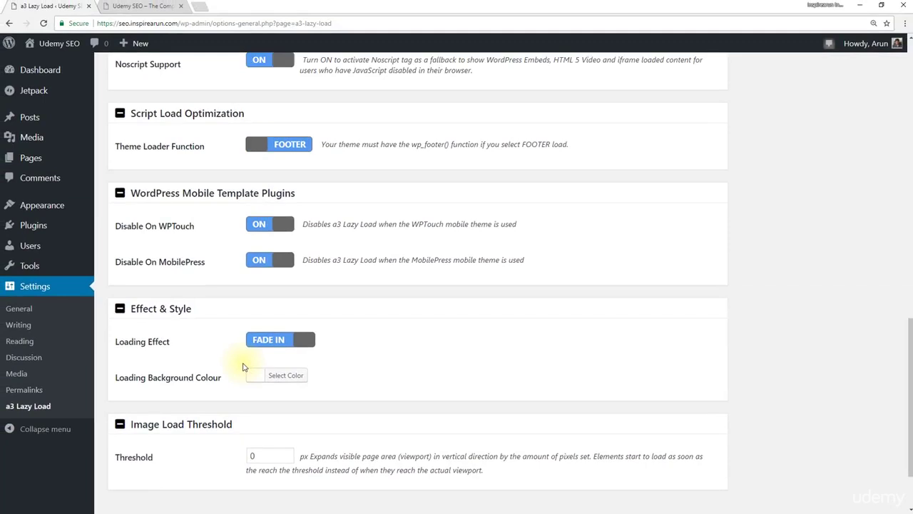
Review the a3 Lazy Load options, save the changes and check the homepage of the live site from its beginning.
{"action": "scroll", "coordinate": [244, 368], "scroll_direction": "up", "scroll_amount": 6}
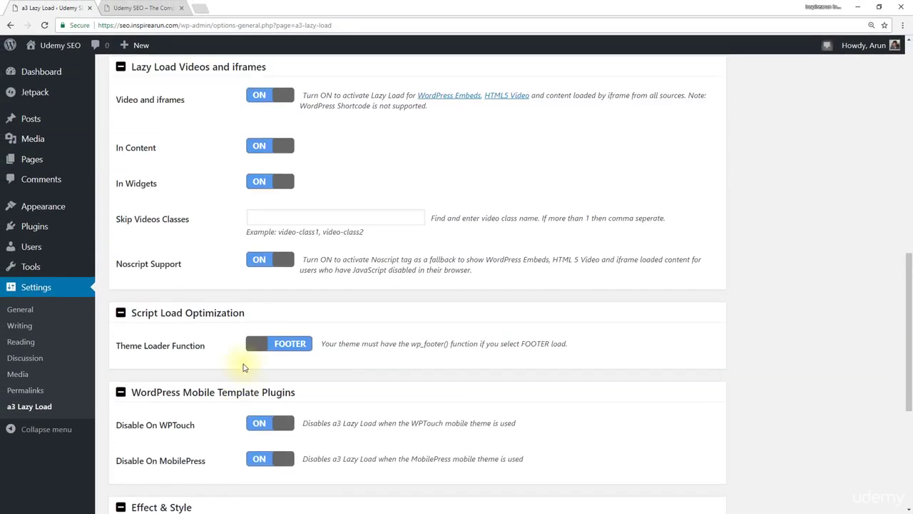
{"action": "scroll", "coordinate": [243, 367], "scroll_direction": "up", "scroll_amount": 3}
{"action": "scroll", "coordinate": [895, 378], "scroll_direction": "down", "scroll_amount": 8}
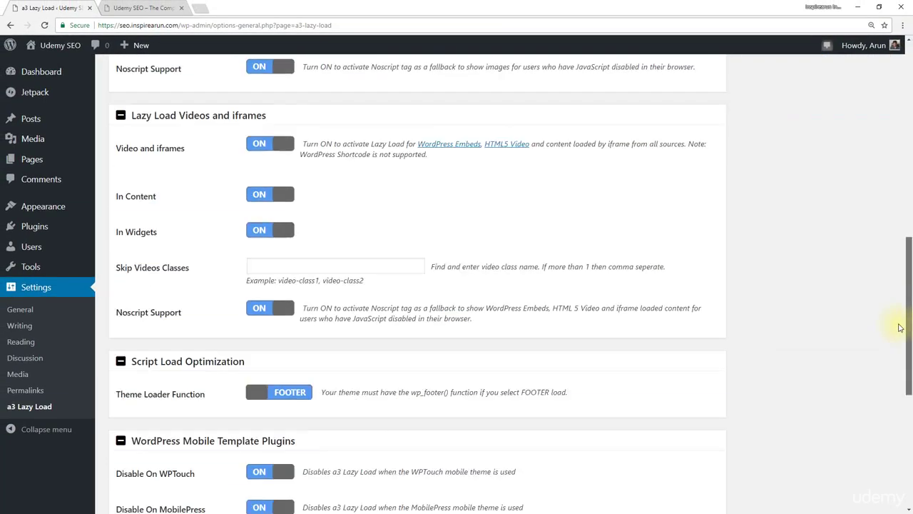
{"action": "scroll", "coordinate": [884, 373], "scroll_direction": "down", "scroll_amount": 2}
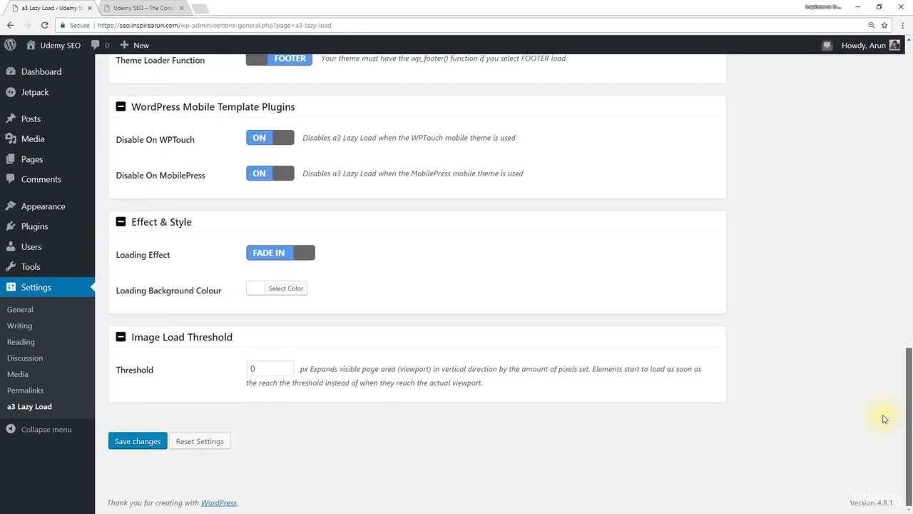
{"action": "left_click", "coordinate": [136, 441]}
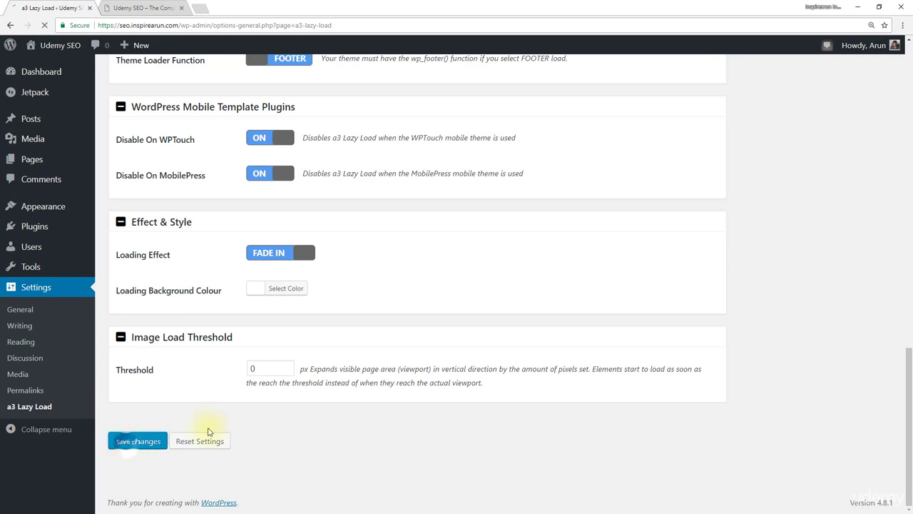
{"action": "key", "text": "ctrl+Tab"}
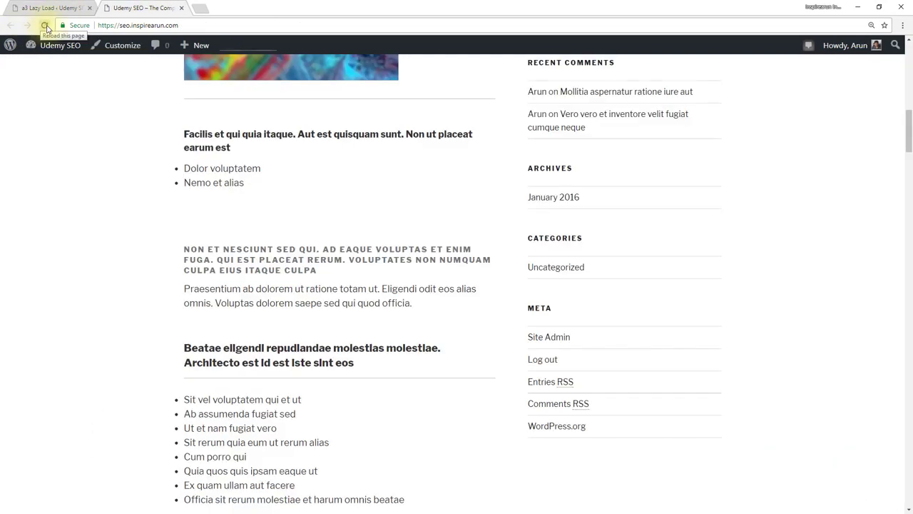
{"action": "left_click_drag", "start_coordinate": [906, 117], "coordinate": [901, 56]}
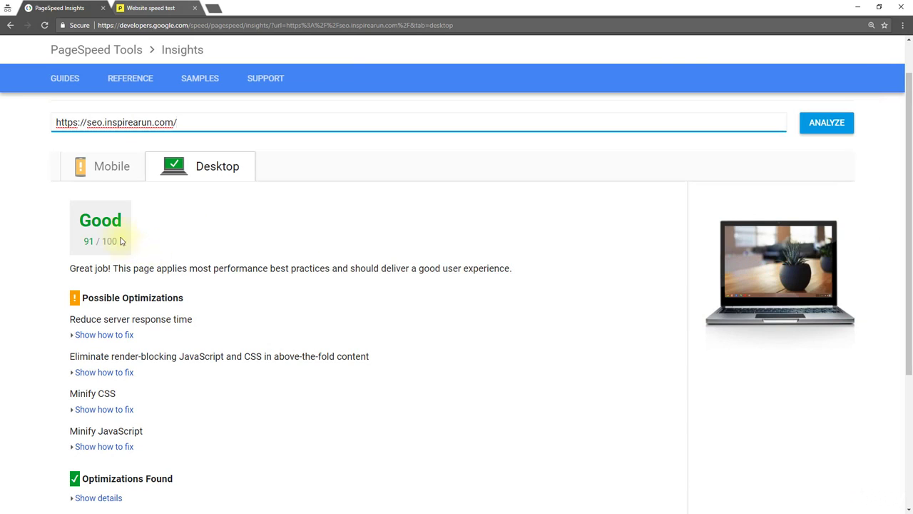
Check the site's desktop and mobile scores in PageSpeed Insights and the fix details for Reduce server response time.
{"action": "left_click", "coordinate": [81, 225]}
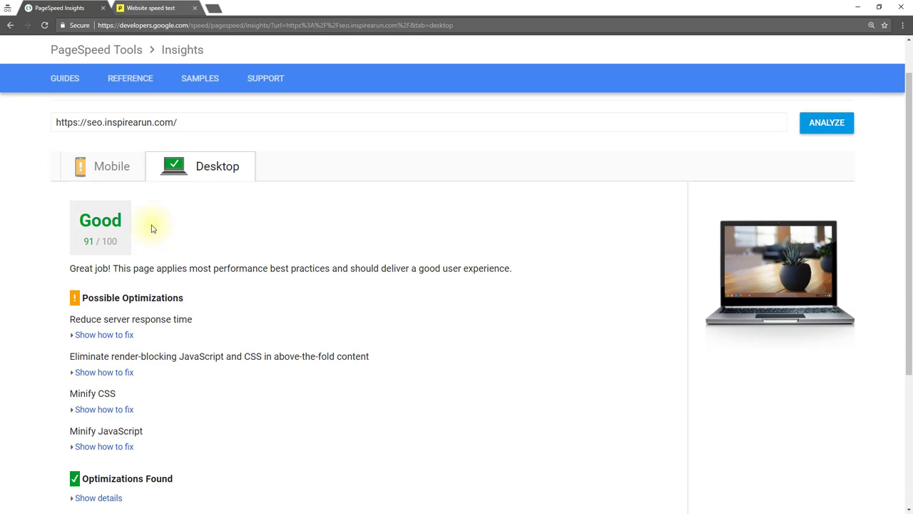
{"action": "left_click", "coordinate": [114, 174]}
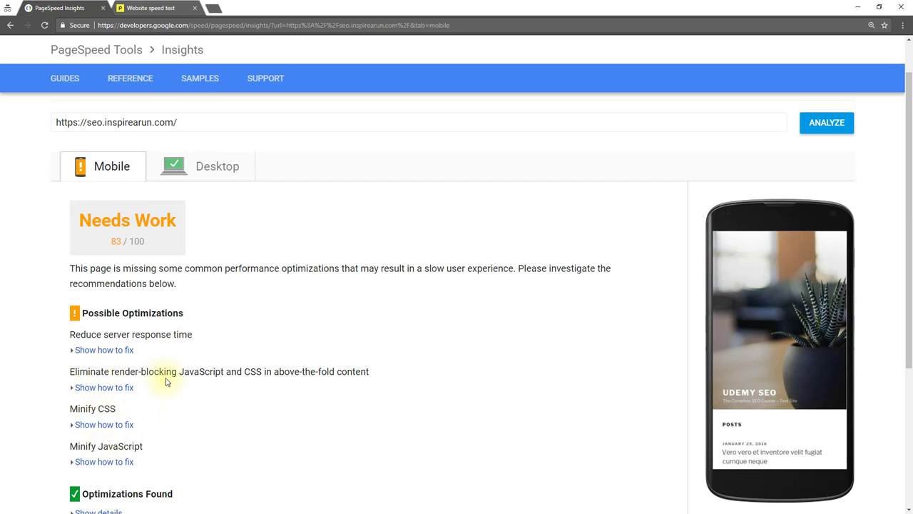
{"action": "left_click", "coordinate": [126, 350]}
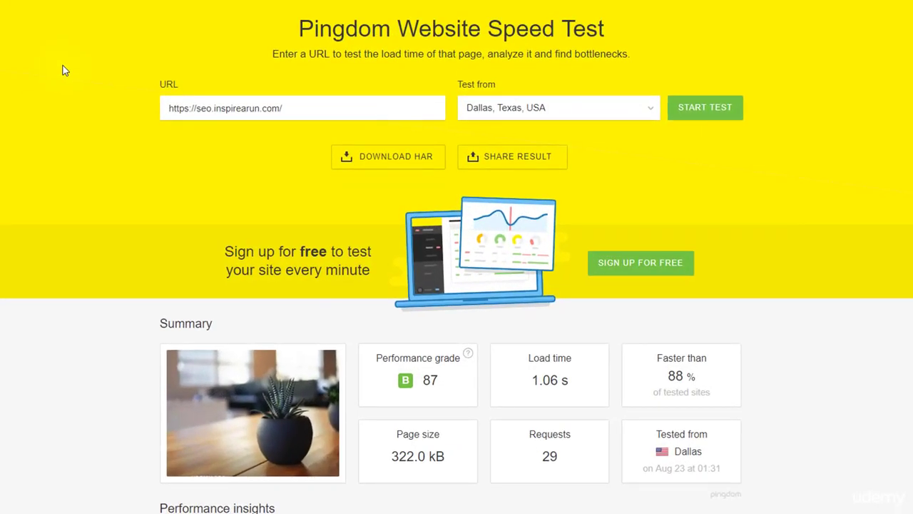
Examine the load time and page size in the summary of the Pingdom Website Speed Test results.
{"action": "scroll", "coordinate": [62, 70], "scroll_direction": "down", "scroll_amount": 2}
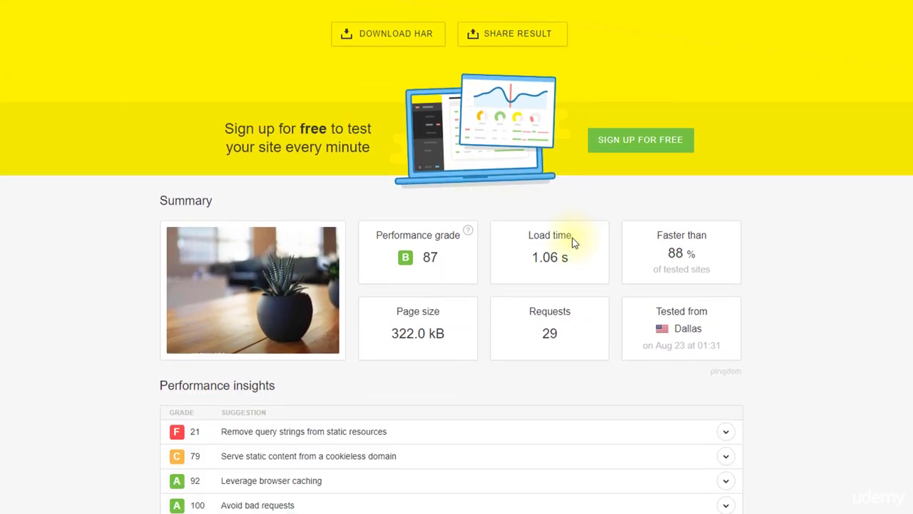
{"action": "left_click_drag", "start_coordinate": [529, 257], "coordinate": [569, 259]}
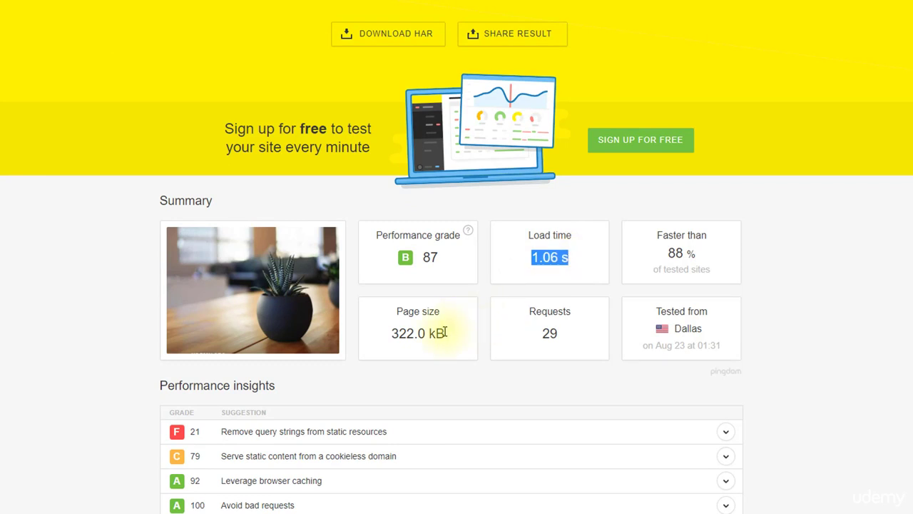
{"action": "left_click_drag", "start_coordinate": [446, 332], "coordinate": [391, 331]}
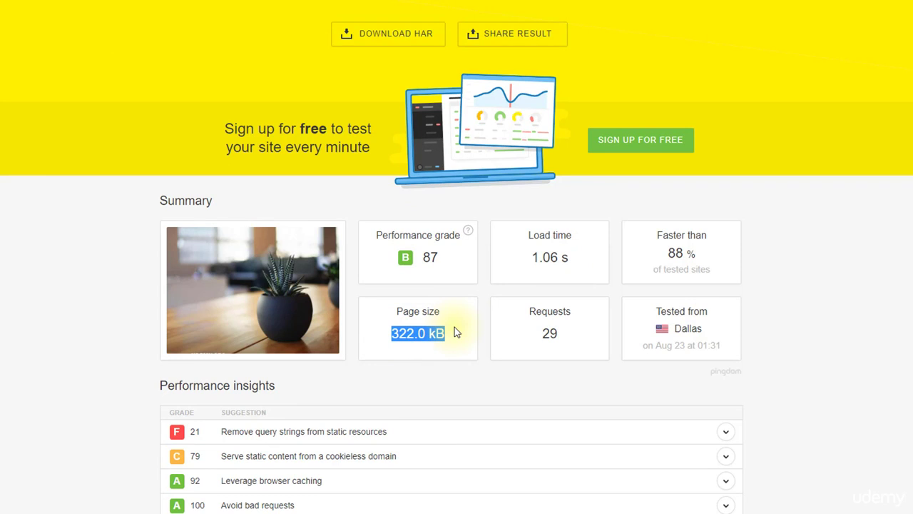
{"action": "left_click_drag", "start_coordinate": [448, 332], "coordinate": [394, 330]}
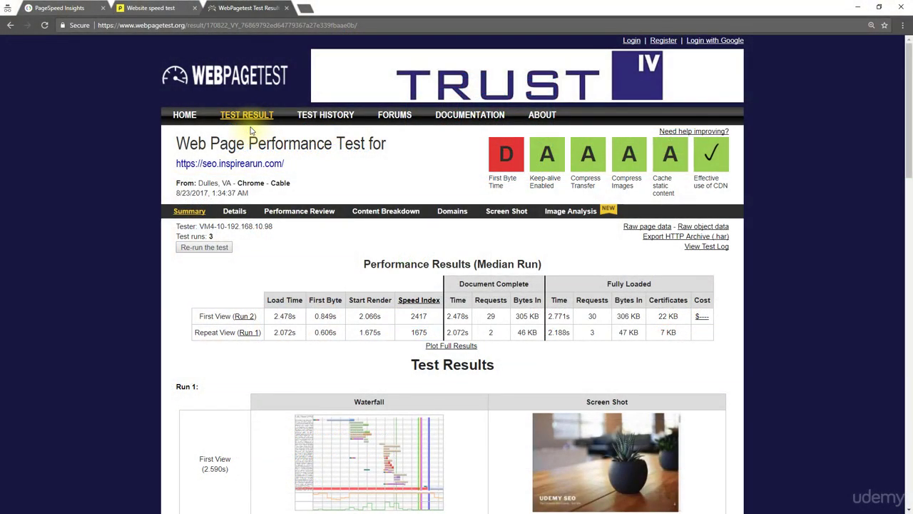
Return to the desktop report in PageSpeed Insights to check its score, and go back to the WebPageTest results.
{"action": "left_click", "coordinate": [71, 8]}
{"action": "left_click", "coordinate": [201, 170]}
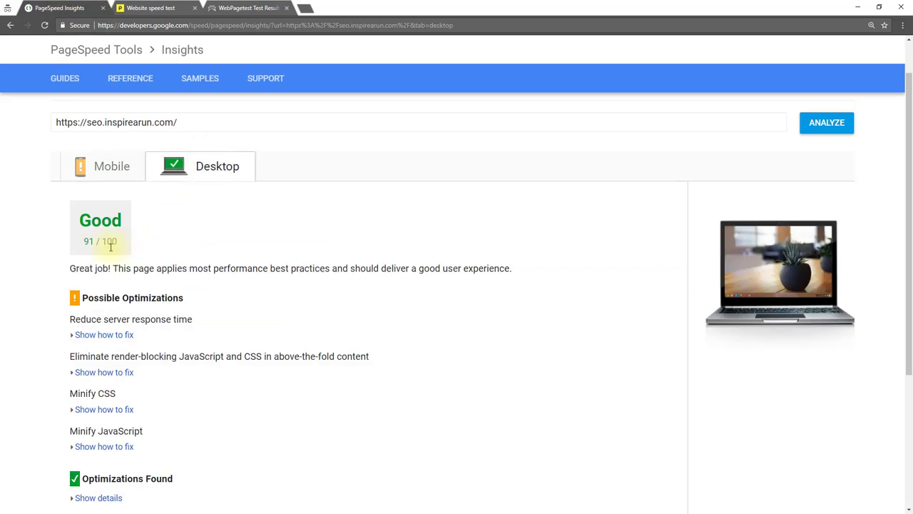
{"action": "left_click", "coordinate": [246, 7]}
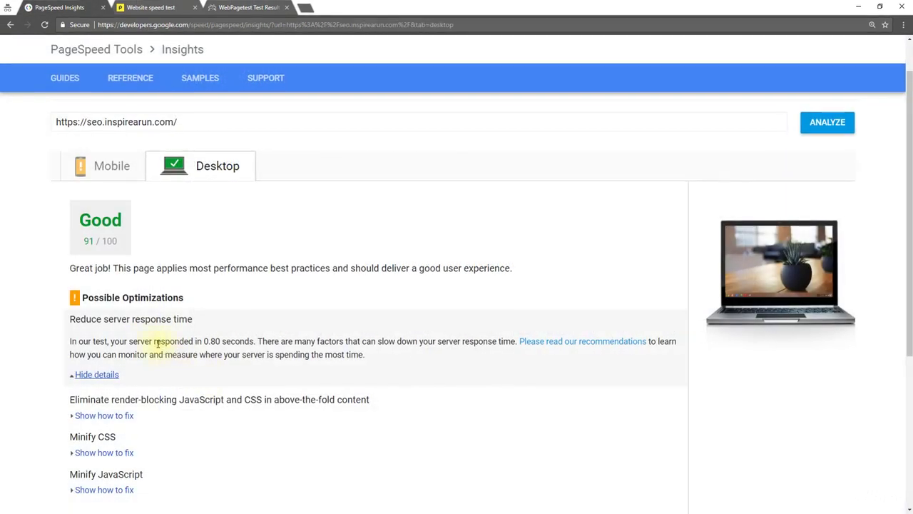
Compare the Reduce server response time suggestion in PageSpeed Insights with the First Byte Time grade in WebPageTest.
{"action": "left_click_drag", "start_coordinate": [71, 320], "coordinate": [187, 320]}
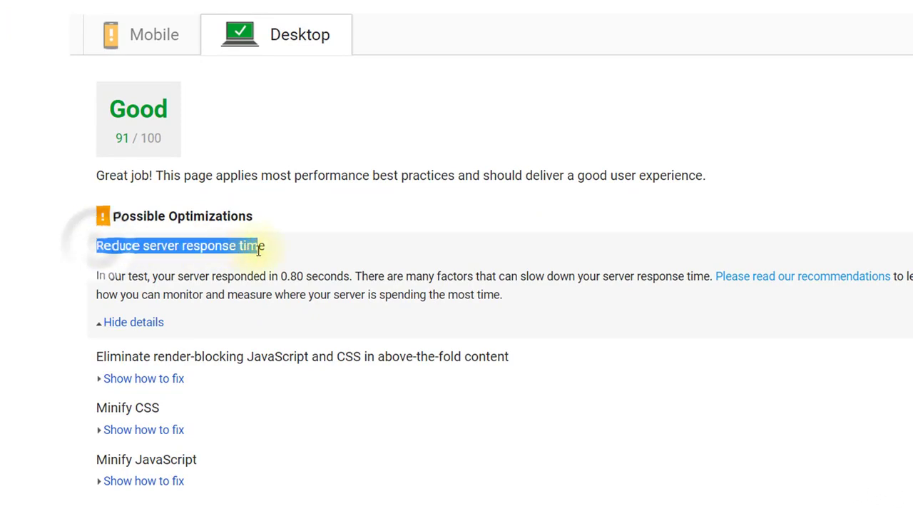
{"action": "left_click_drag", "start_coordinate": [259, 249], "coordinate": [265, 250]}
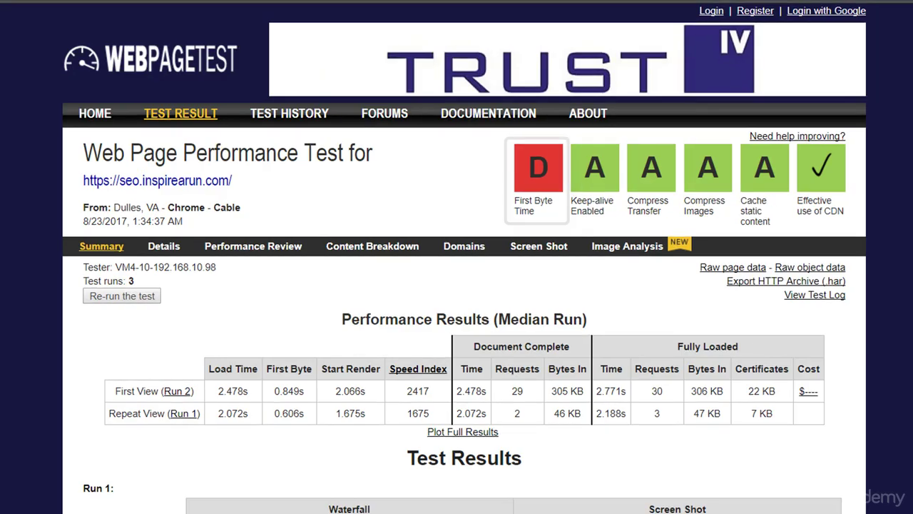
{"action": "left_click_drag", "start_coordinate": [518, 153], "coordinate": [553, 218]}
{"action": "left_click", "coordinate": [412, 252]}
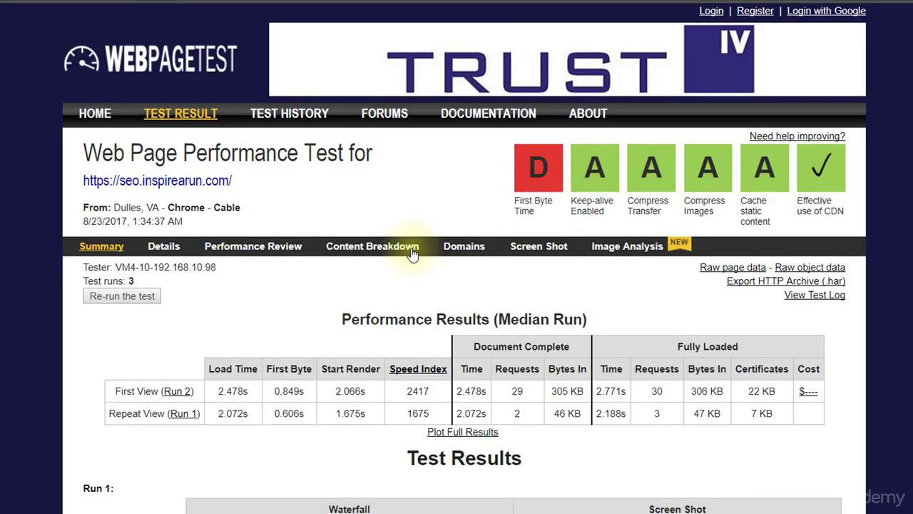